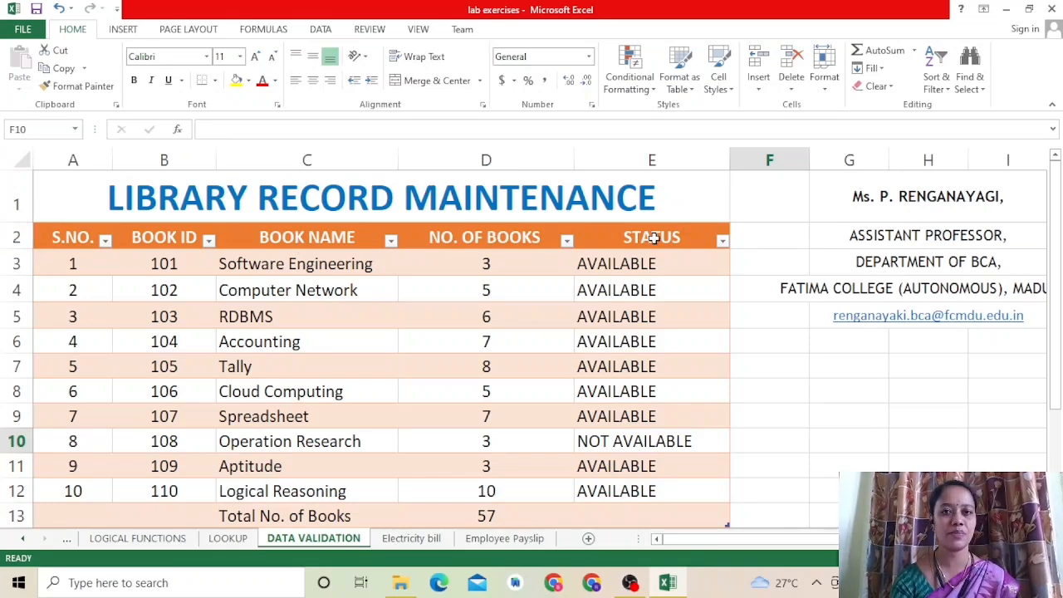
Step: Set the data validation of the first book ID, cell B3, to allow a whole number between 101 and 500
{"action": "left_click", "coordinate": [123, 31]}
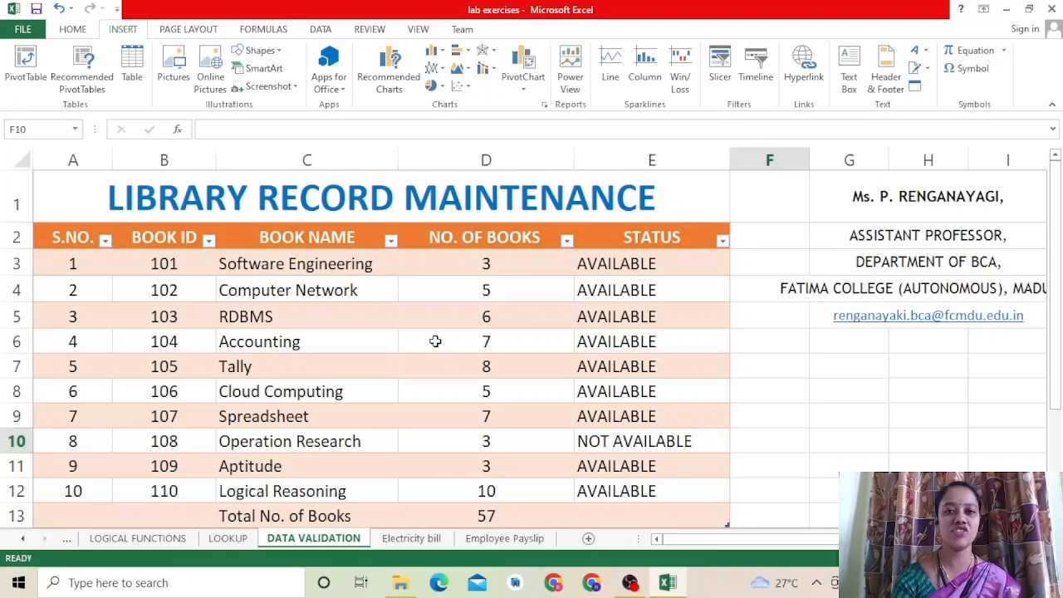
{"action": "left_click", "coordinate": [180, 263]}
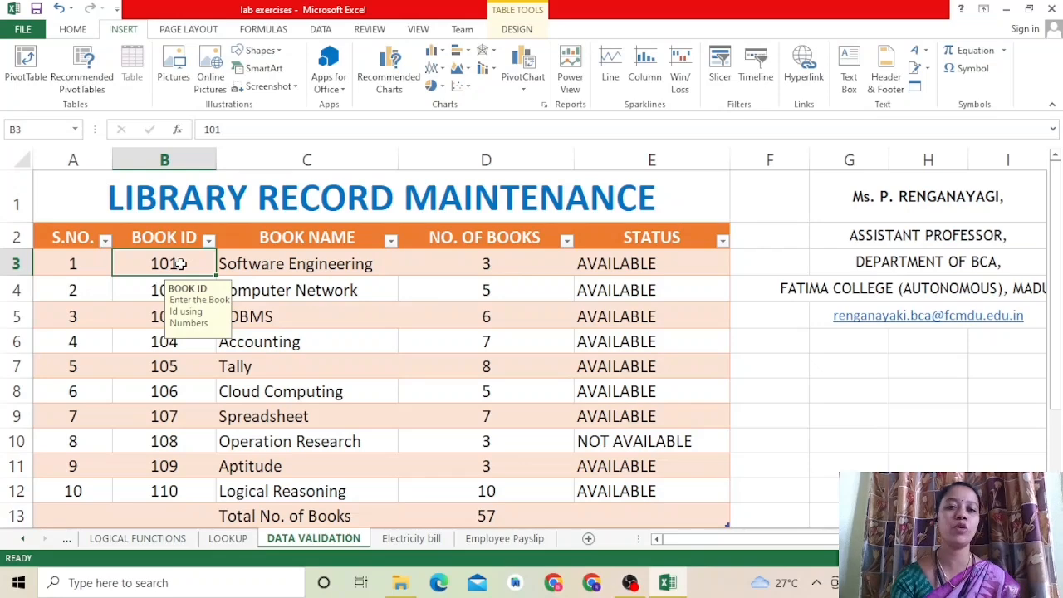
{"action": "left_click", "coordinate": [324, 30]}
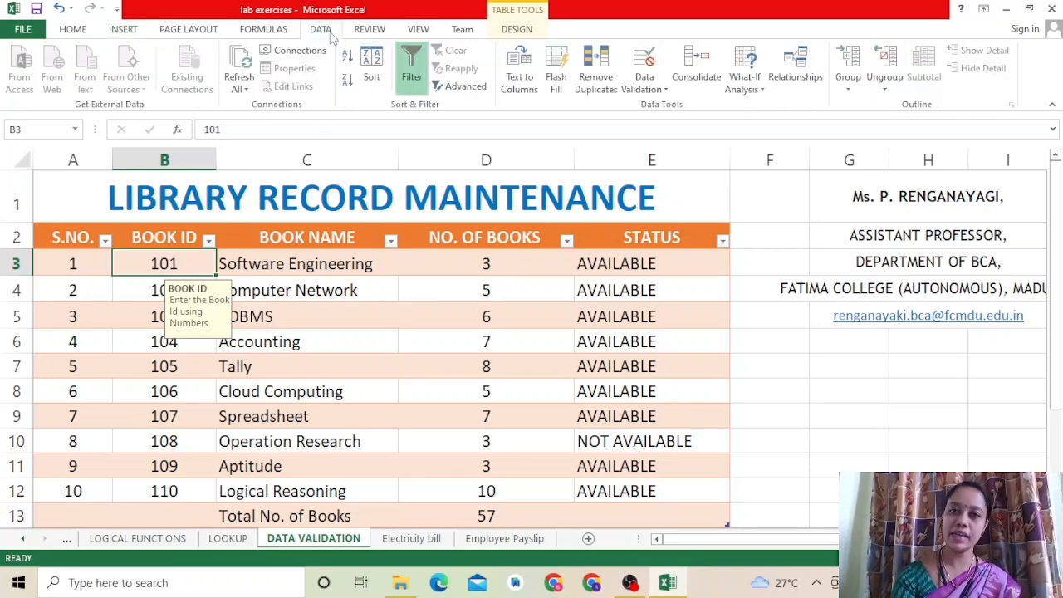
{"action": "left_click", "coordinate": [654, 89]}
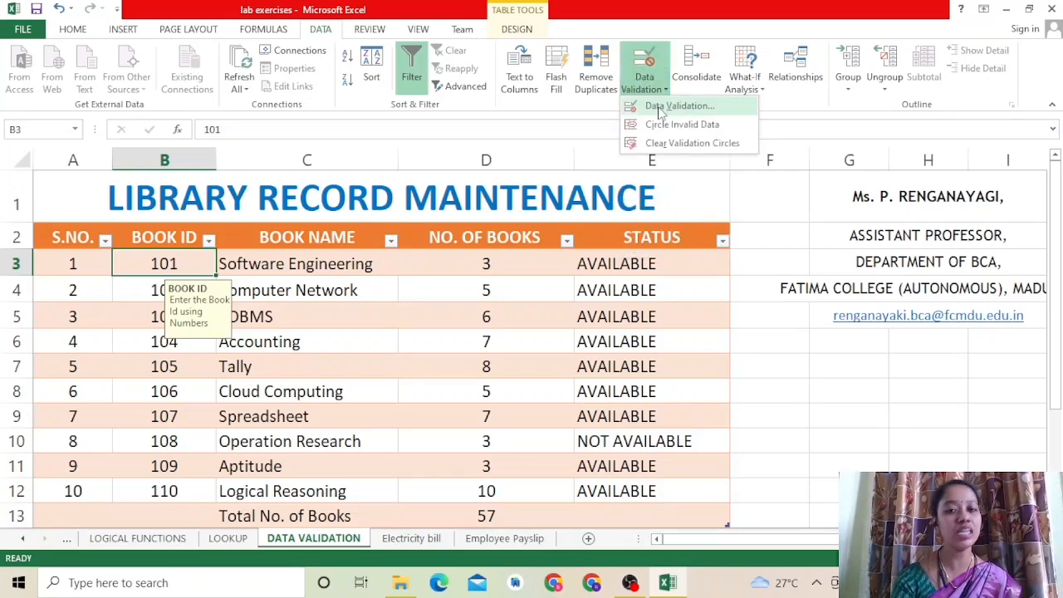
{"action": "left_click", "coordinate": [673, 106]}
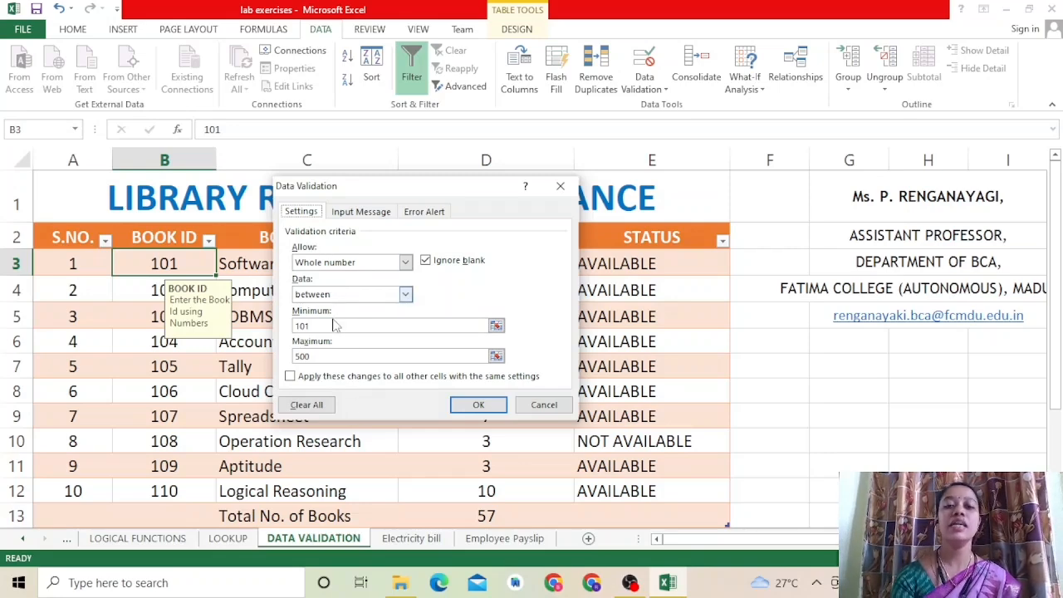
{"action": "left_click", "coordinate": [405, 262]}
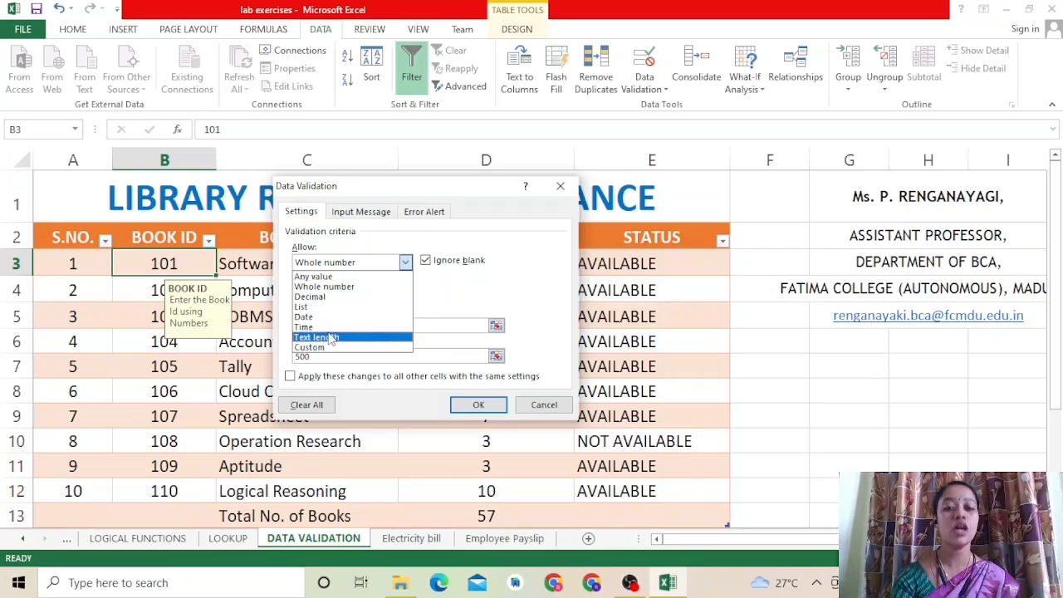
{"action": "left_click", "coordinate": [349, 287]}
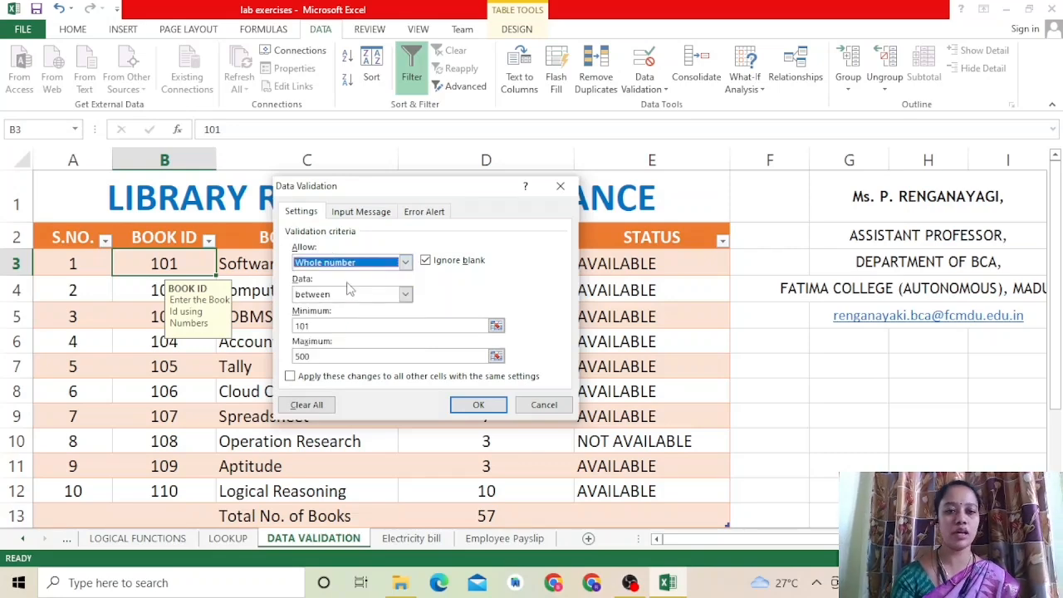
{"action": "left_click", "coordinate": [363, 295]}
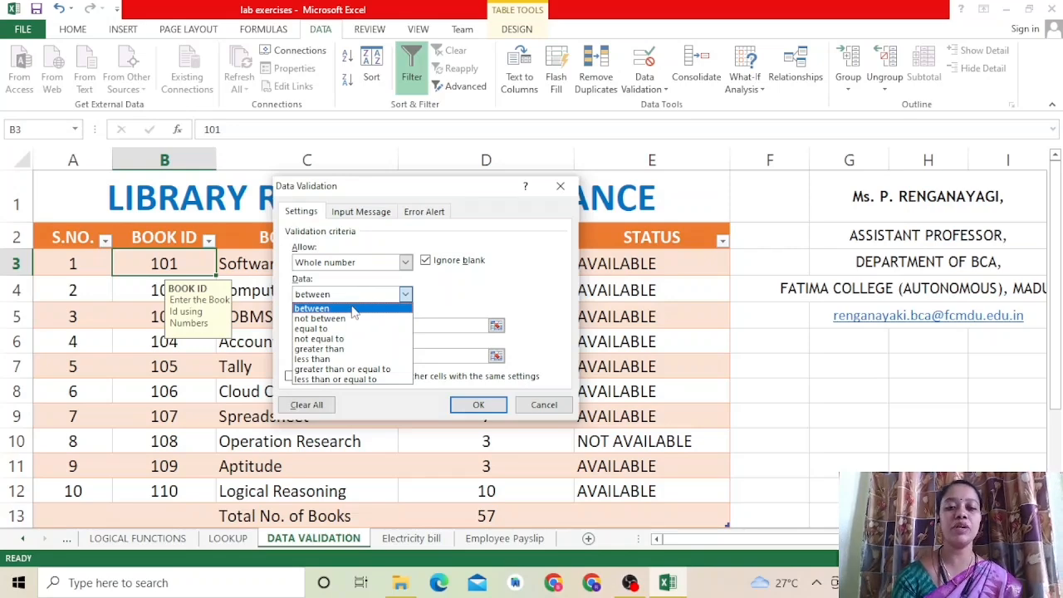
{"action": "left_click", "coordinate": [352, 309]}
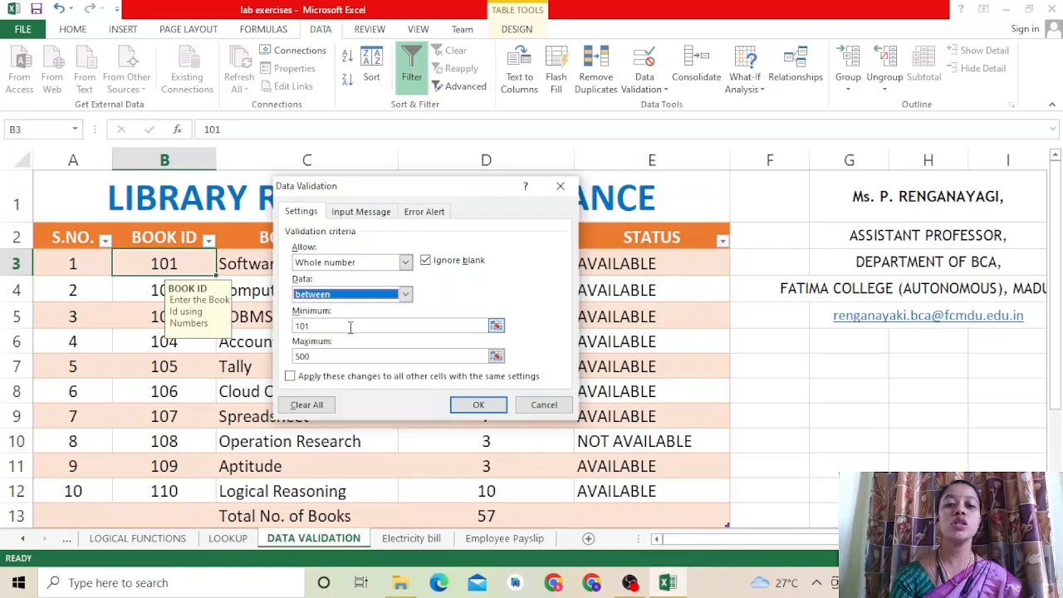
{"action": "left_click", "coordinate": [349, 327]}
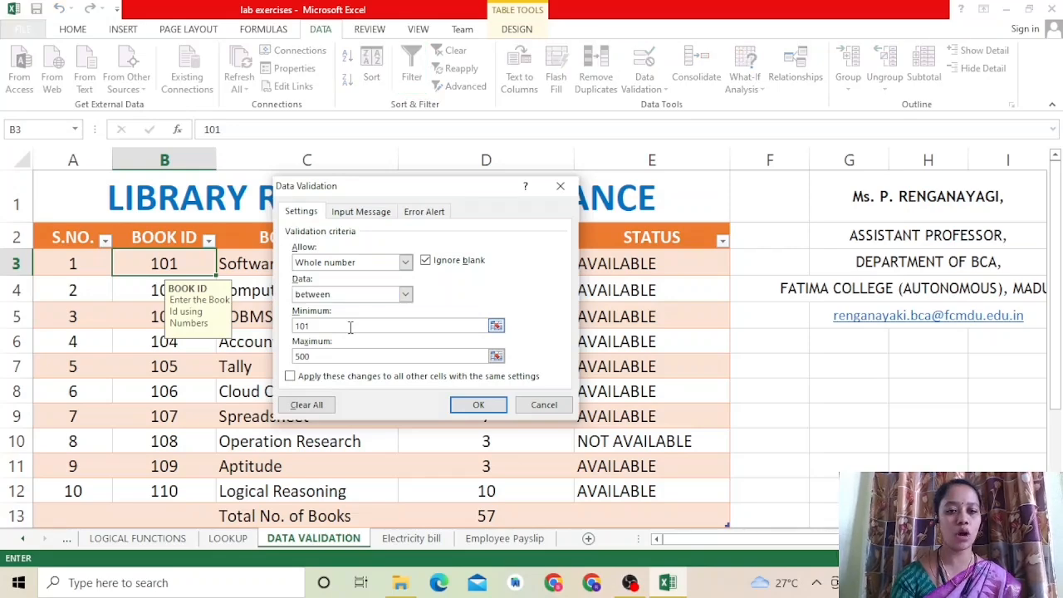
{"action": "left_click", "coordinate": [341, 356]}
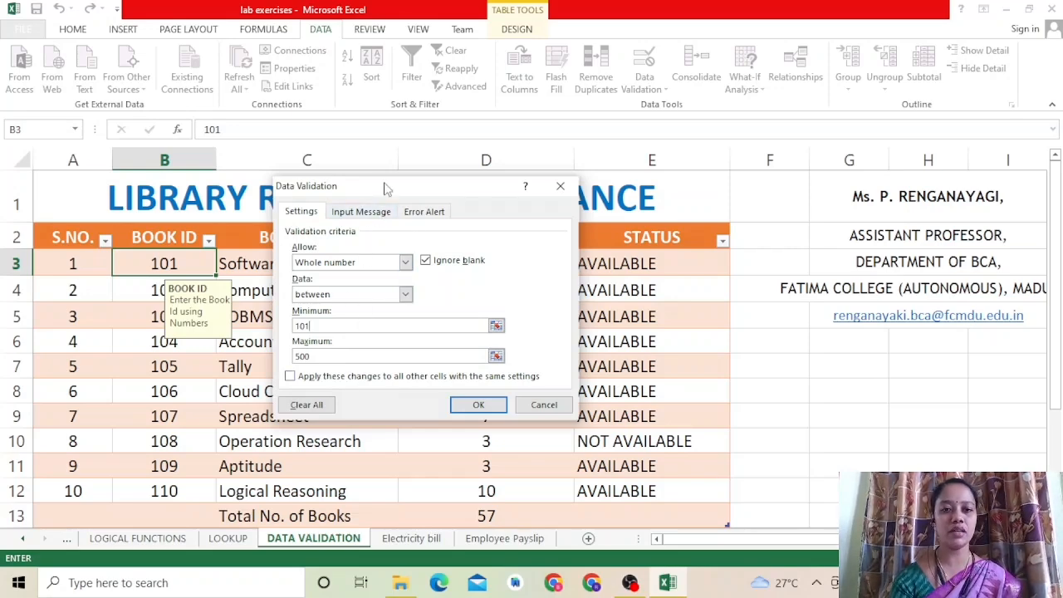
Step: Review the book ID rule's input message, set its error alert style to Stop and apply the validation
{"action": "left_click", "coordinate": [384, 213]}
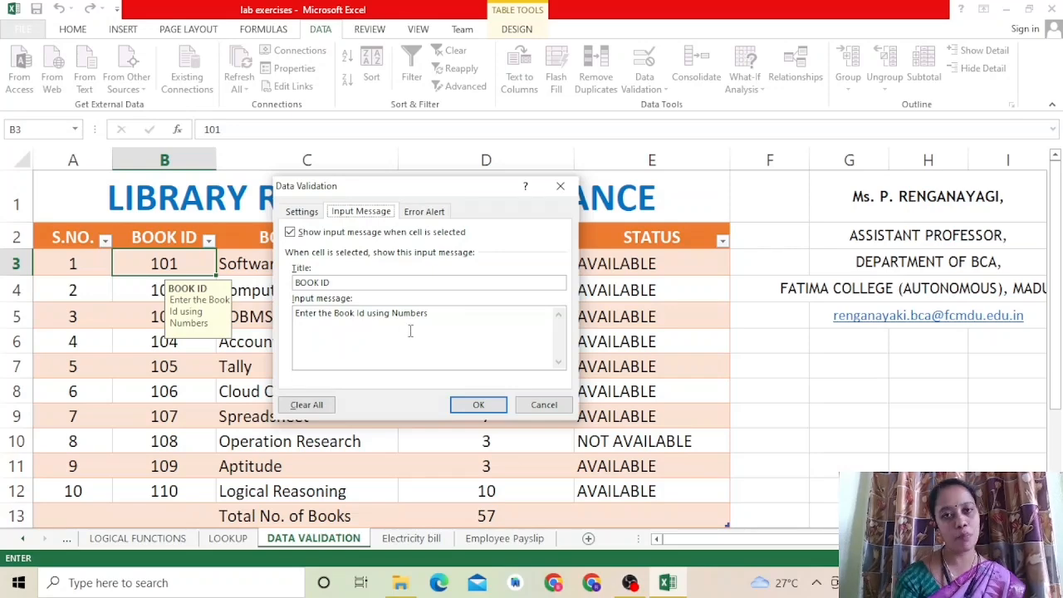
{"action": "left_click", "coordinate": [424, 212]}
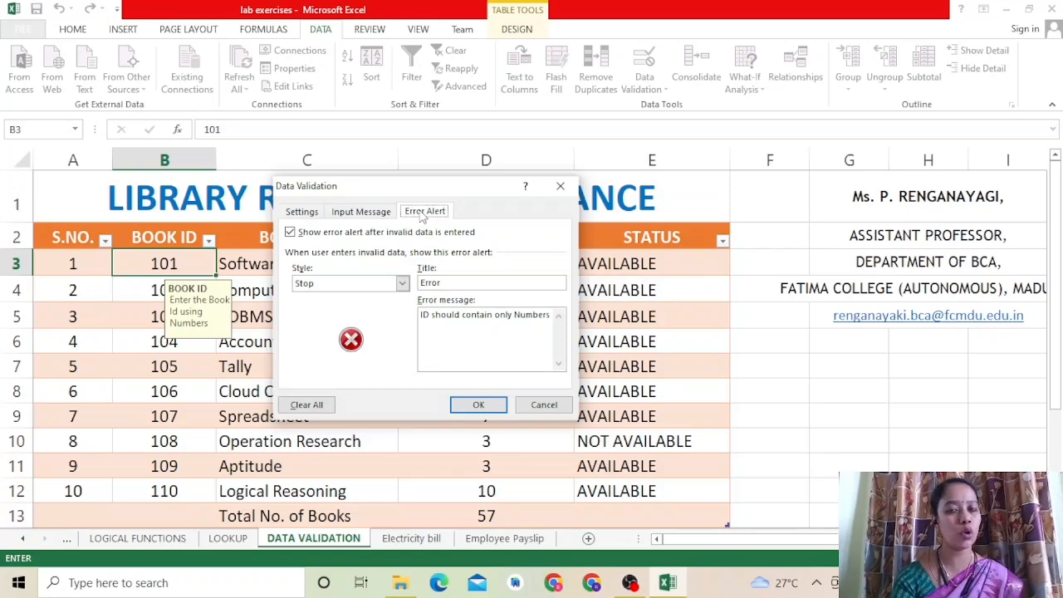
{"action": "left_click", "coordinate": [403, 284]}
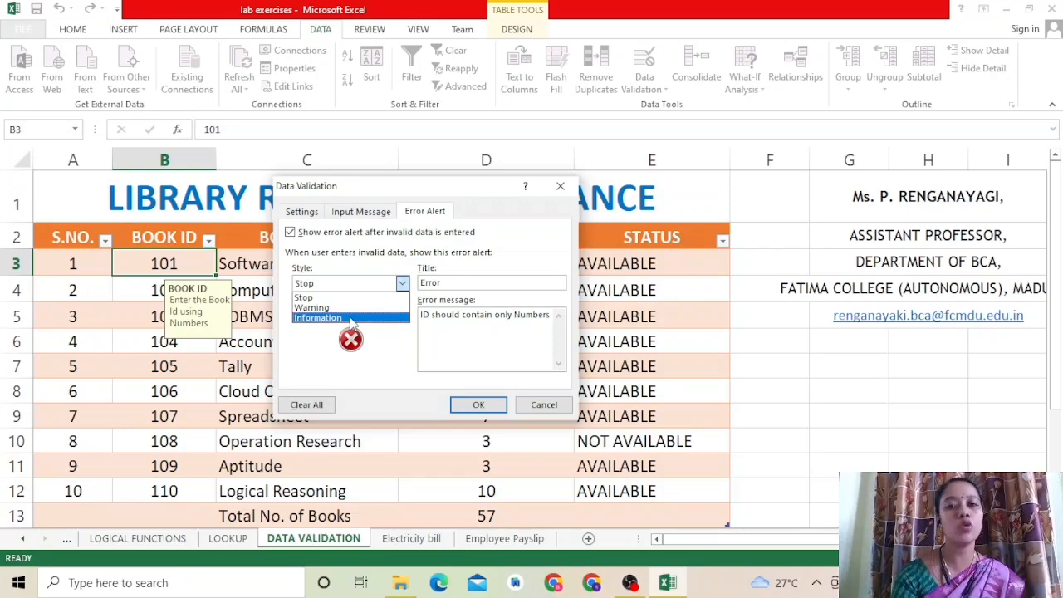
{"action": "left_click", "coordinate": [340, 299]}
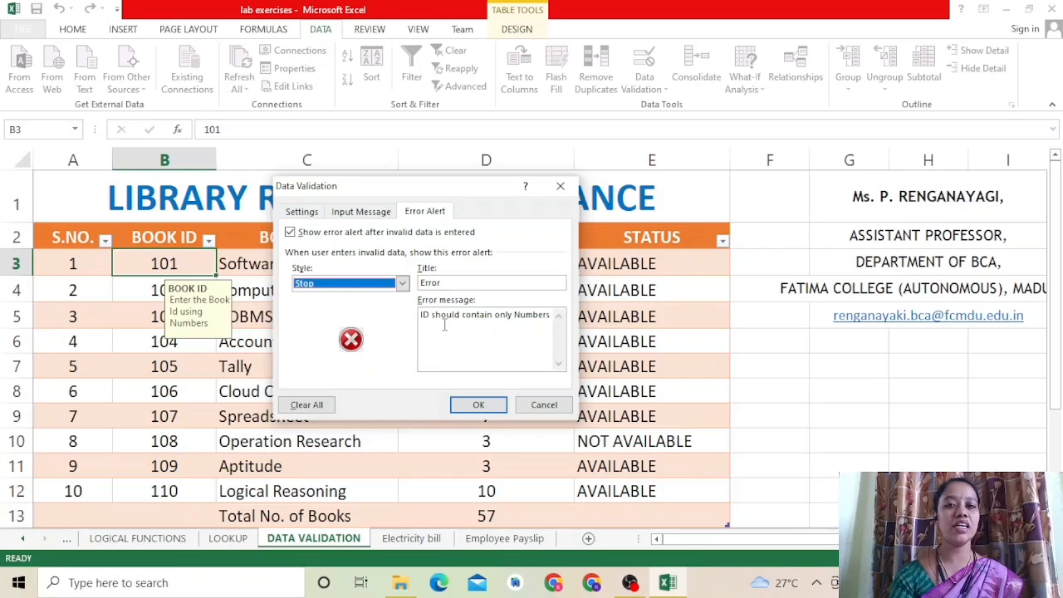
{"action": "left_click", "coordinate": [473, 406]}
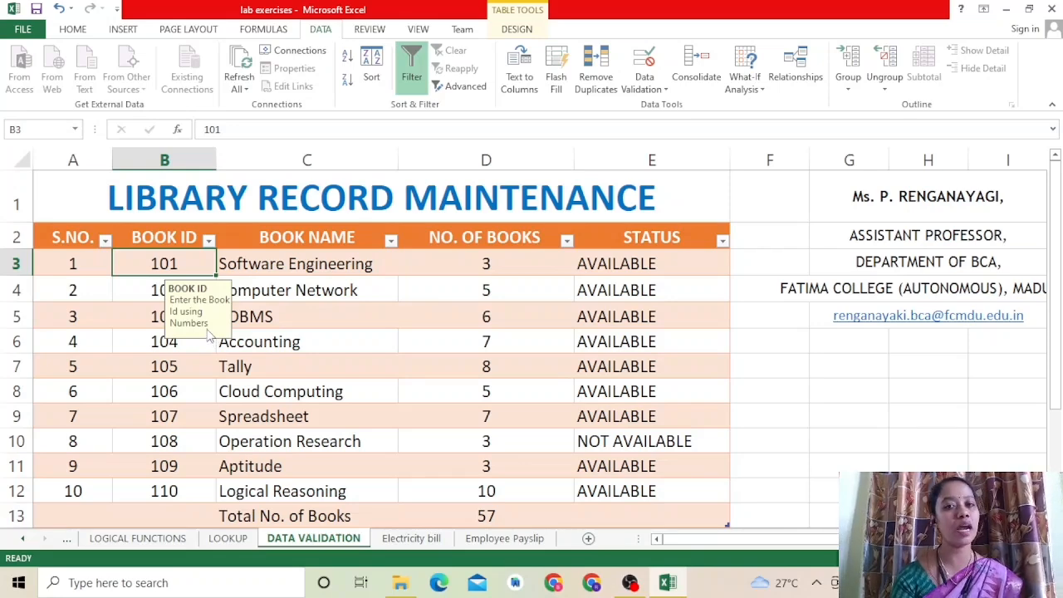
Step: Test the book ID validation by trying to enter abc in cell B3, and cancel the entry
{"action": "double_click", "coordinate": [185, 263]}
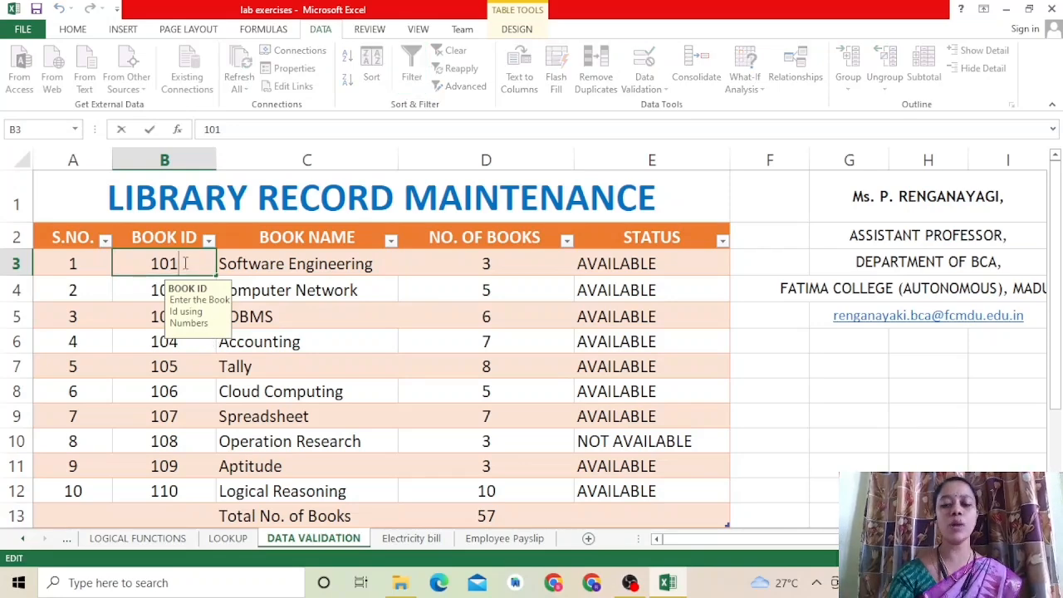
{"action": "key", "text": "BackSpace"}
{"action": "key", "text": "BackSpace"}
{"action": "key", "text": "BackSpace"}
{"action": "type", "text": "abc"}
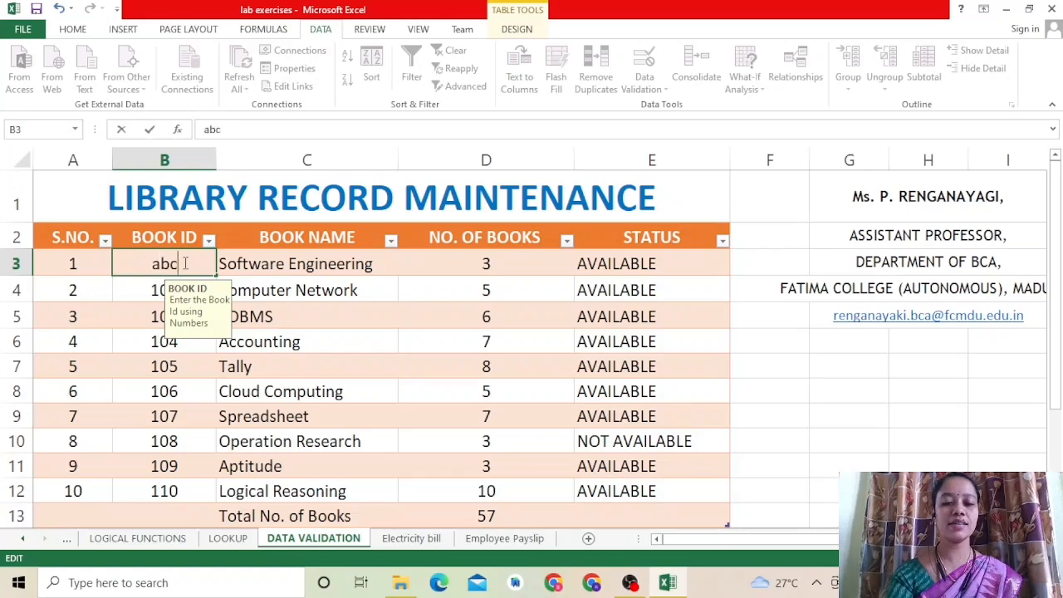
{"action": "key", "text": "Return"}
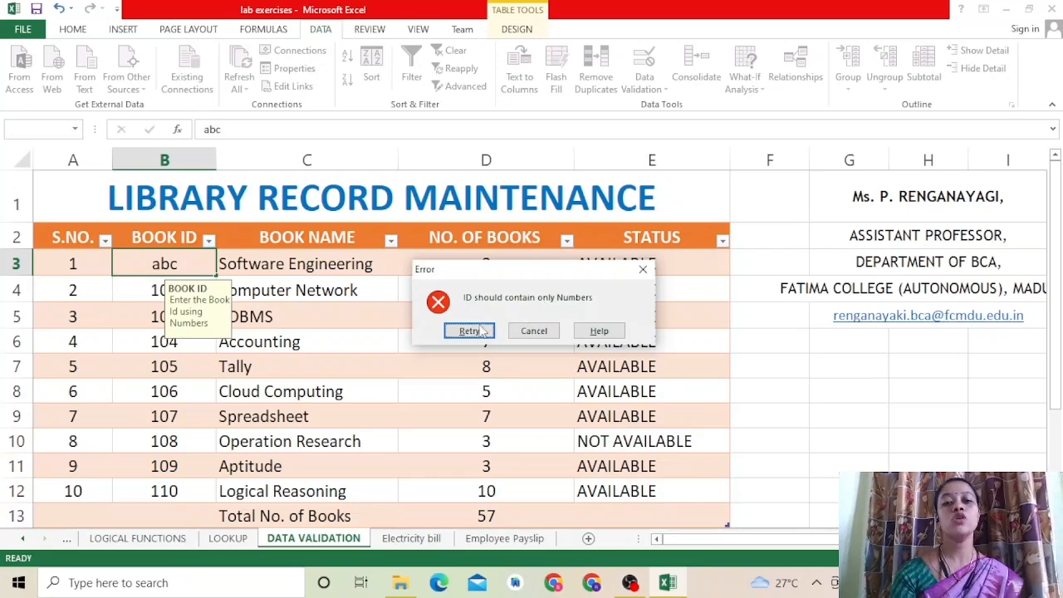
{"action": "left_click", "coordinate": [542, 332]}
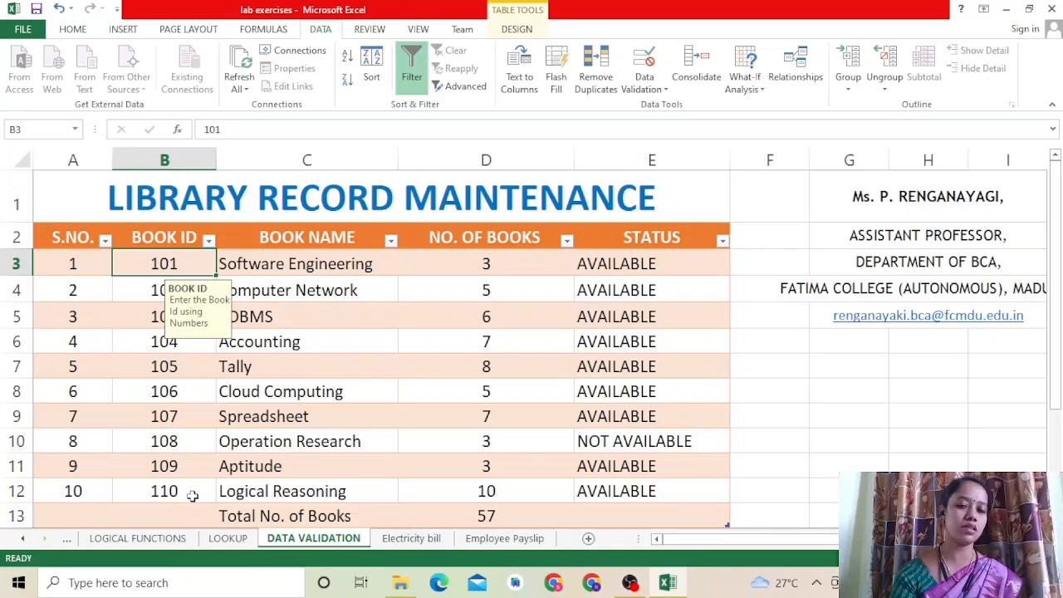
Step: Set the data validation of status cell E3 to a List with the source AVAILABLE, NOT AVAILABLE
{"action": "left_click", "coordinate": [345, 262]}
{"action": "left_click", "coordinate": [345, 261]}
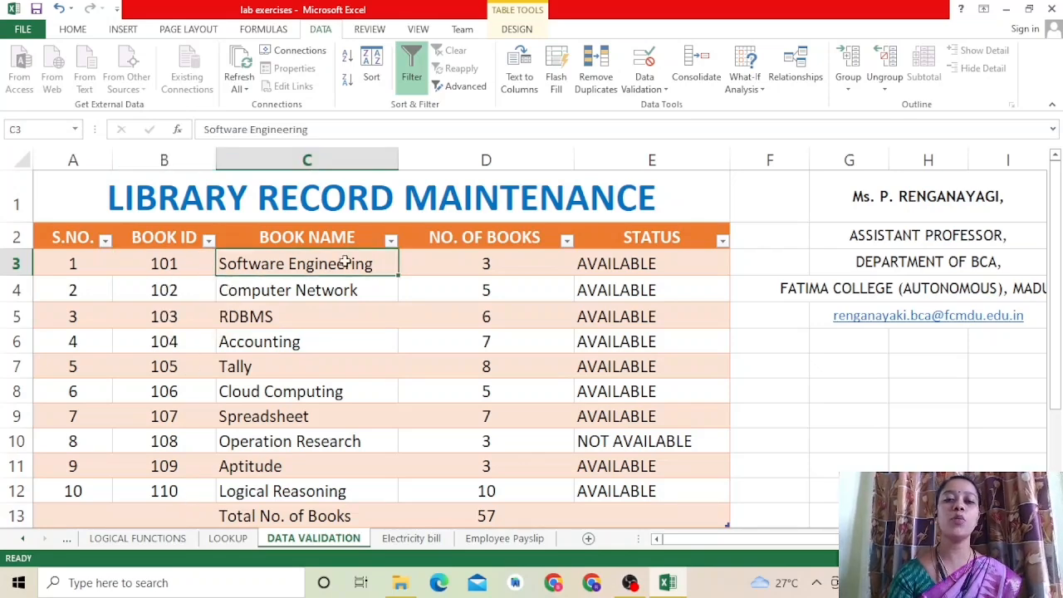
{"action": "left_click", "coordinate": [501, 264]}
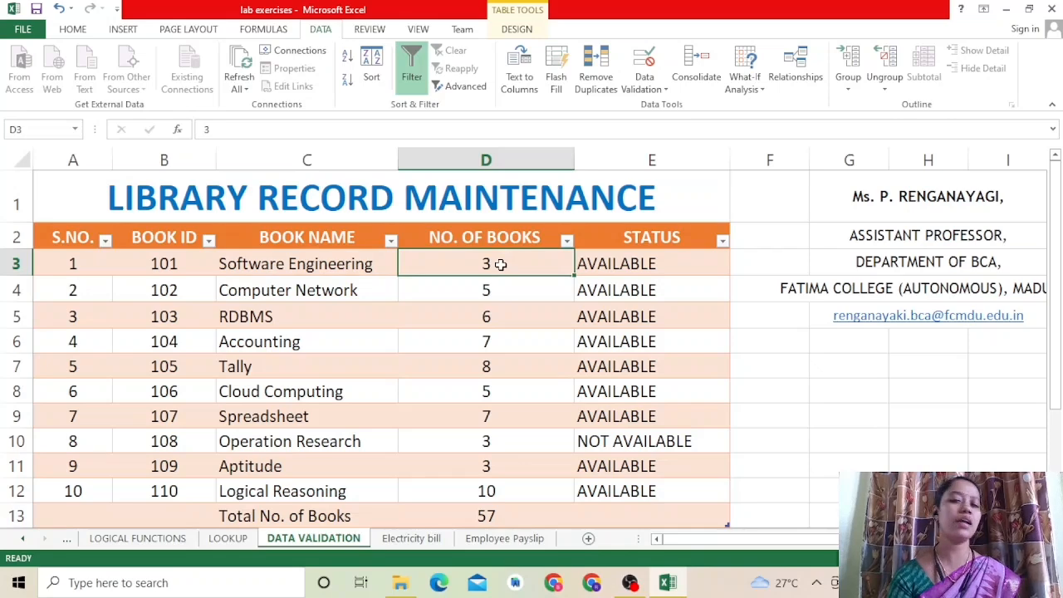
{"action": "left_click", "coordinate": [609, 259]}
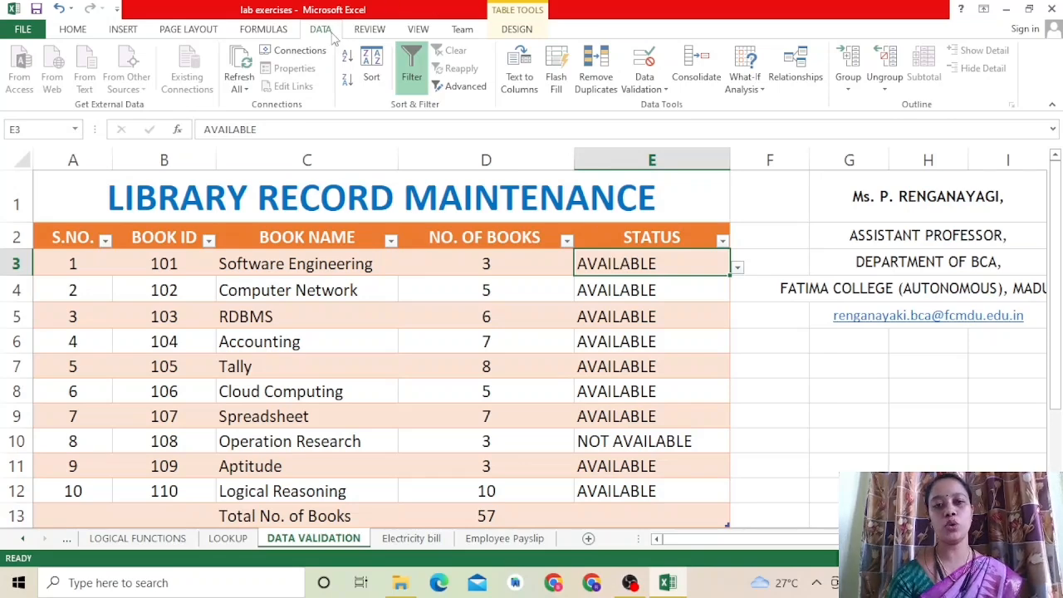
{"action": "left_click", "coordinate": [644, 82]}
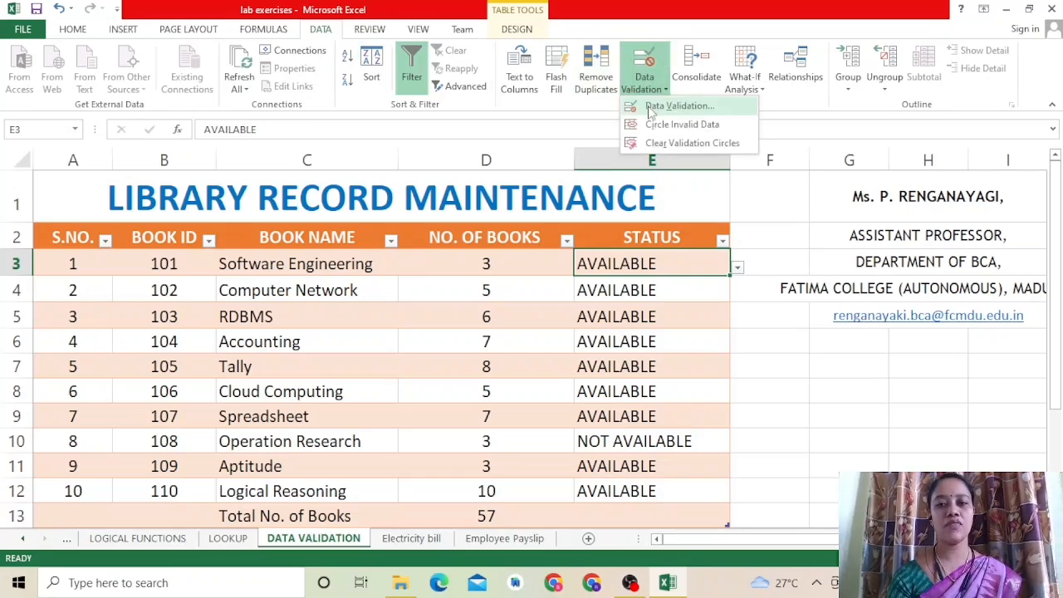
{"action": "left_click", "coordinate": [651, 108]}
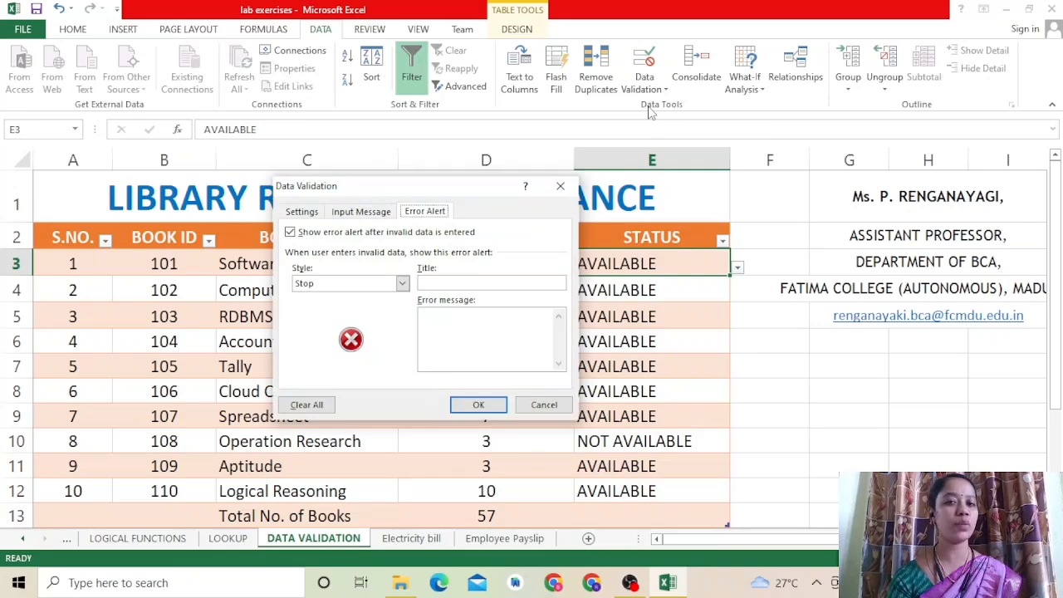
{"action": "left_click", "coordinate": [303, 212]}
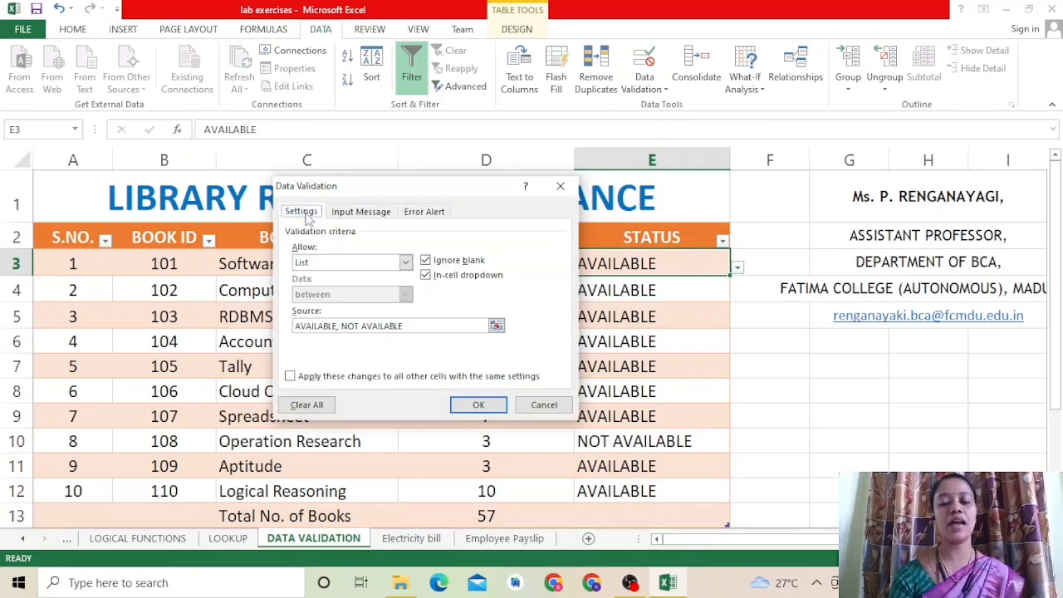
{"action": "left_click", "coordinate": [369, 262]}
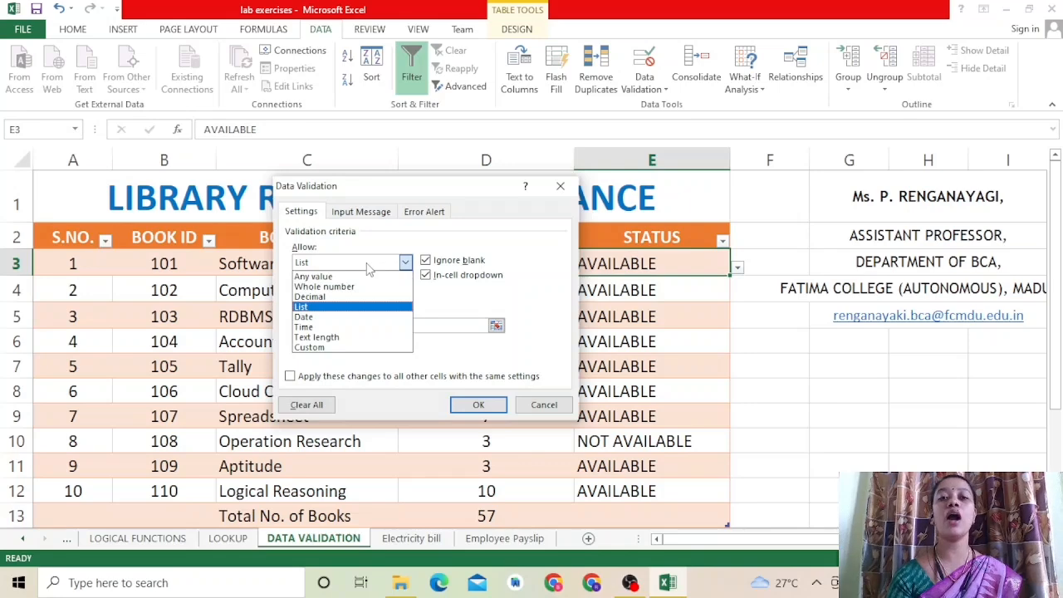
{"action": "left_click", "coordinate": [332, 308]}
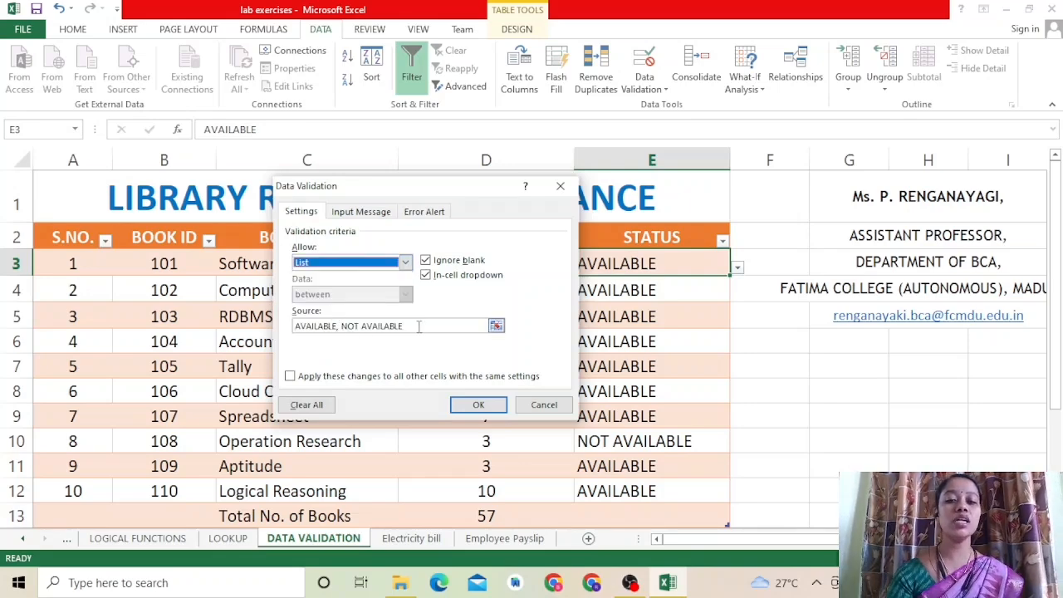
{"action": "left_click_drag", "start_coordinate": [418, 326], "coordinate": [294, 330]}
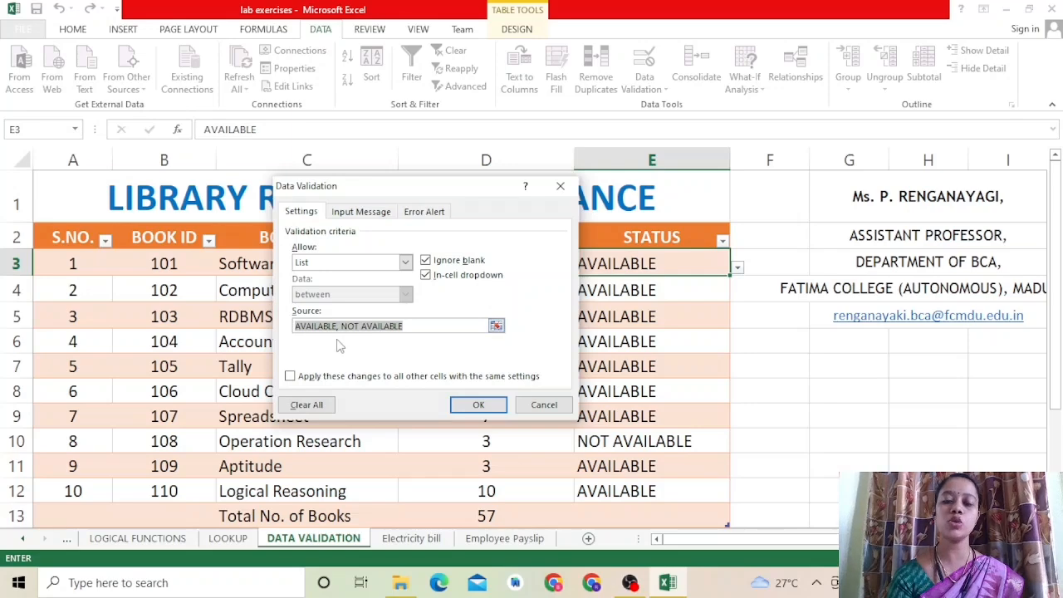
{"action": "left_click", "coordinate": [475, 407]}
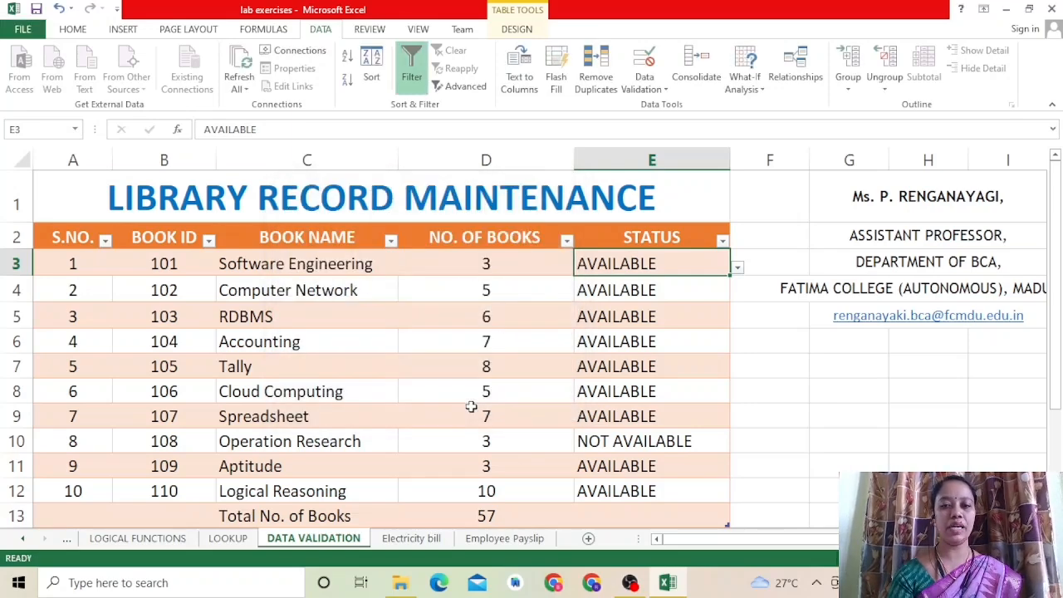
Step: Change the status of Software Engineering and Computer Network to NOT AVAILABLE using their validation lists
{"action": "left_click", "coordinate": [738, 269]}
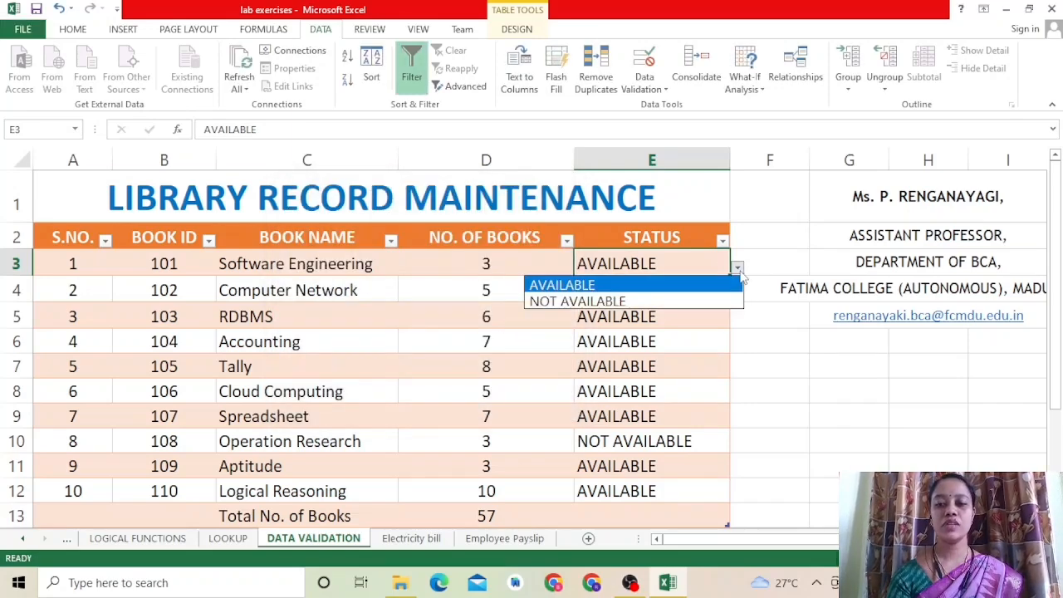
{"action": "left_click", "coordinate": [687, 304]}
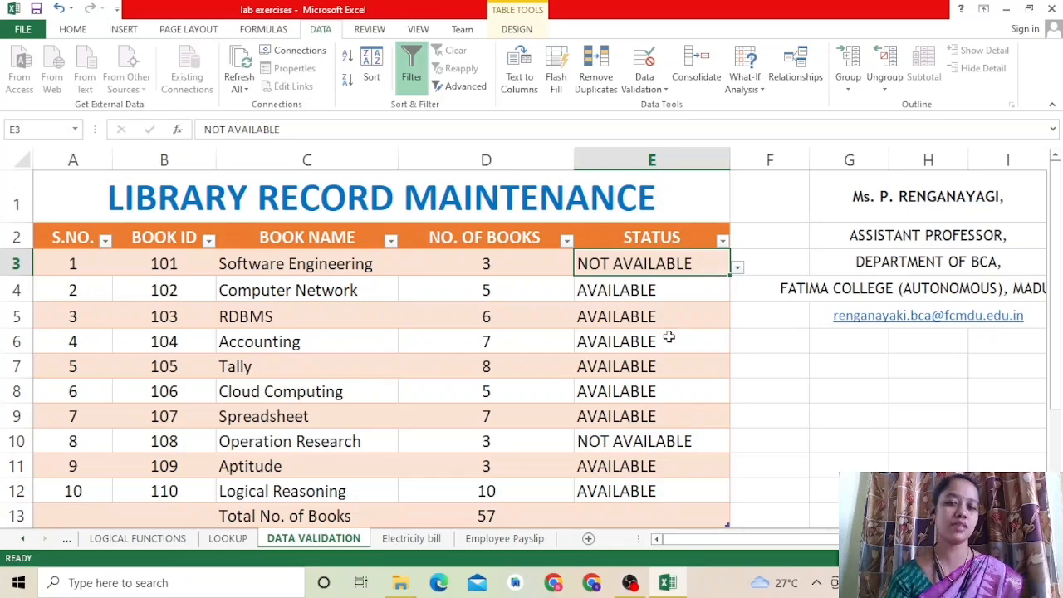
{"action": "left_click", "coordinate": [653, 292]}
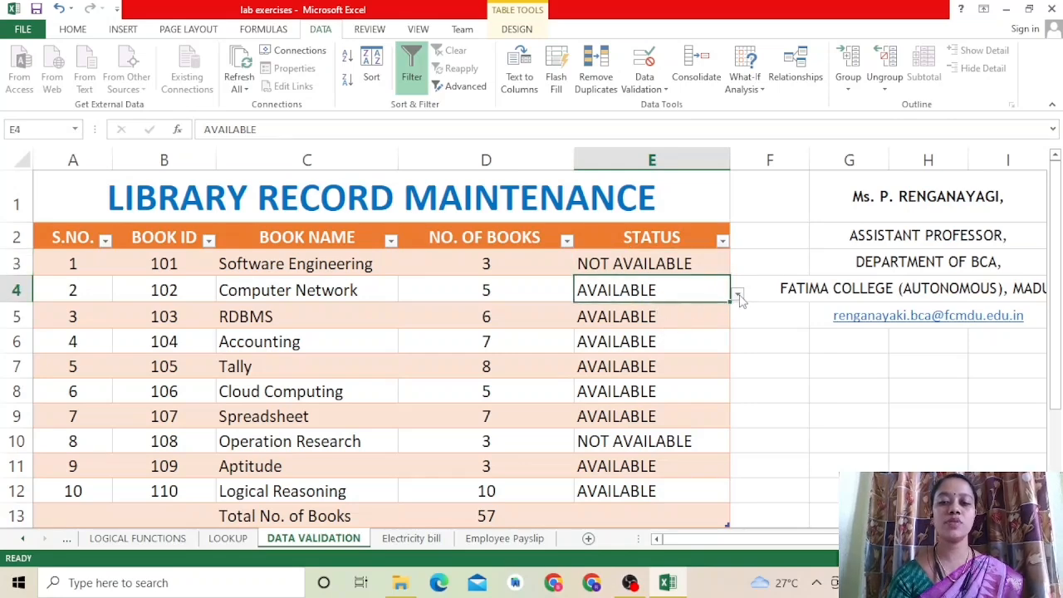
{"action": "left_click", "coordinate": [738, 295]}
{"action": "left_click", "coordinate": [700, 329]}
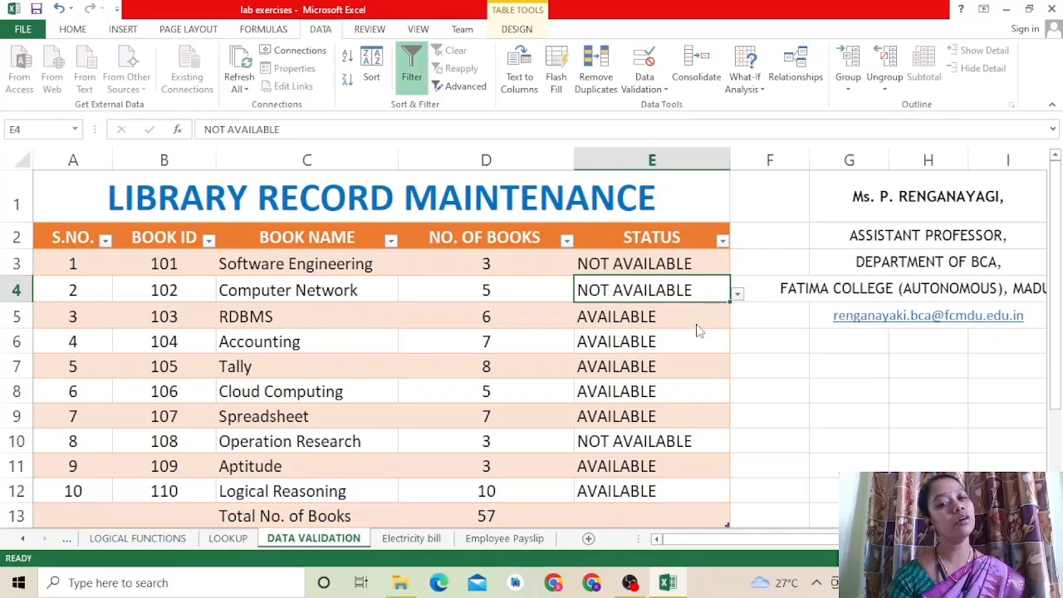
Step: Examine the formula and cell range behind the total number of books in cell D13
{"action": "left_click", "coordinate": [495, 516]}
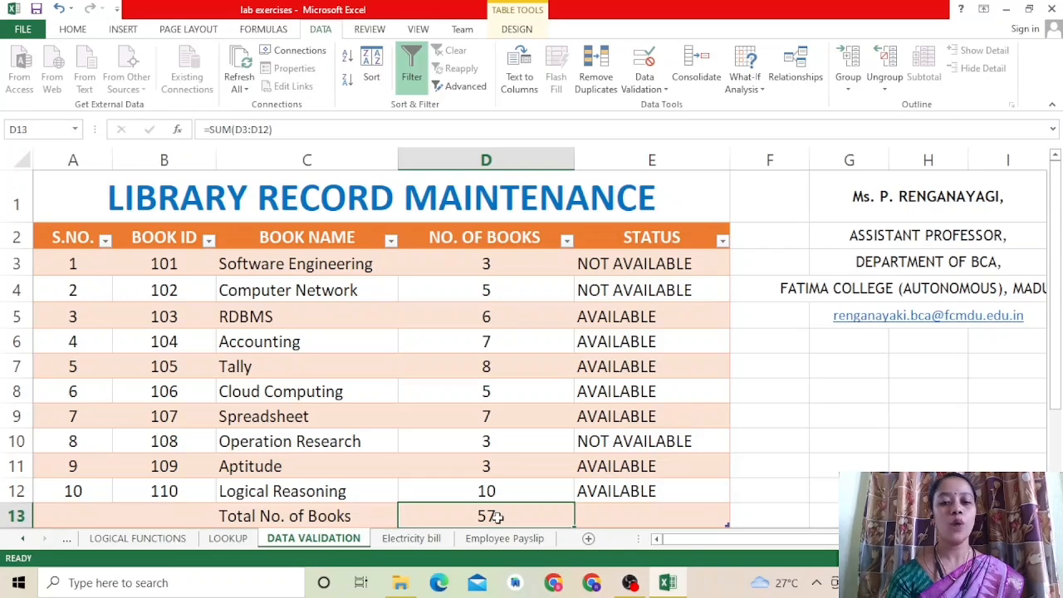
{"action": "double_click", "coordinate": [497, 516]}
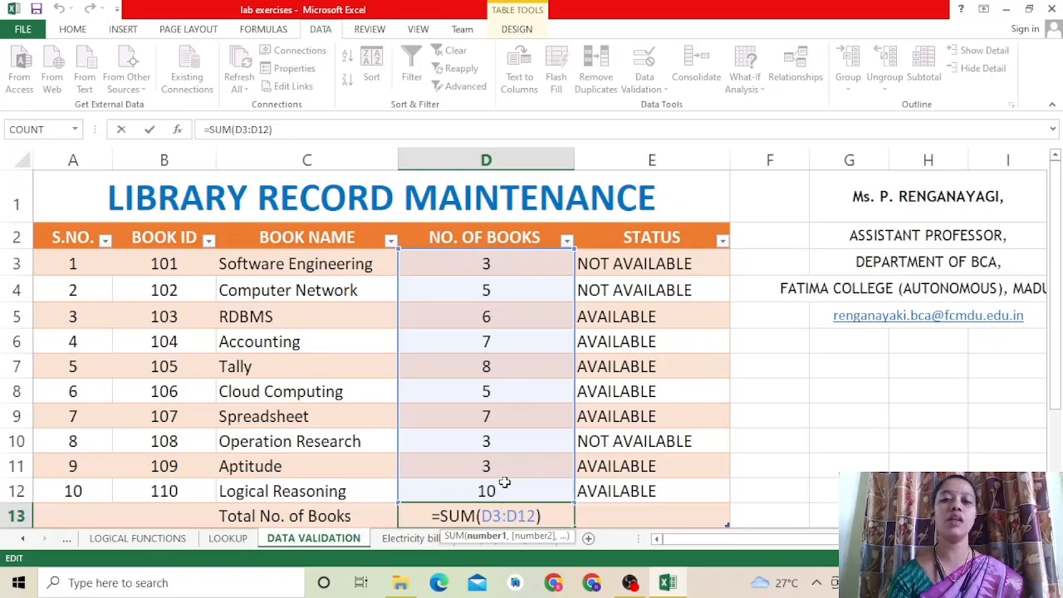
{"action": "key", "text": "Return"}
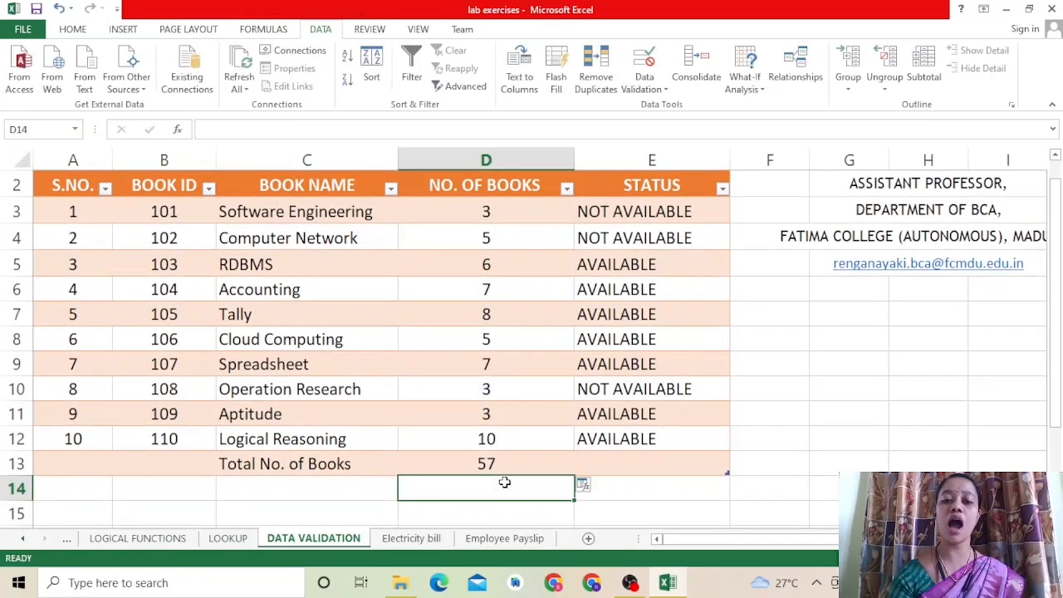